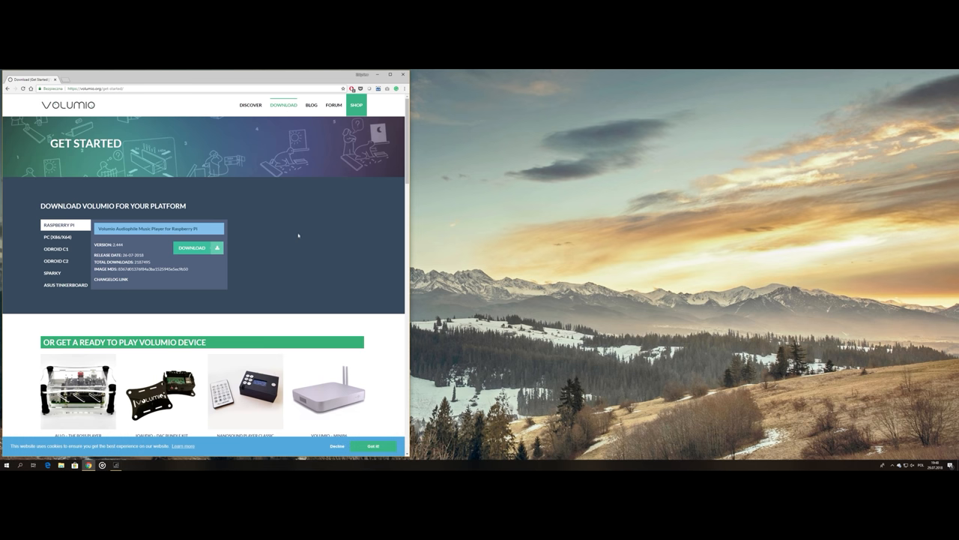
- Download the Volumio image for Raspberry Pi from the Get Started page
click(199, 247)
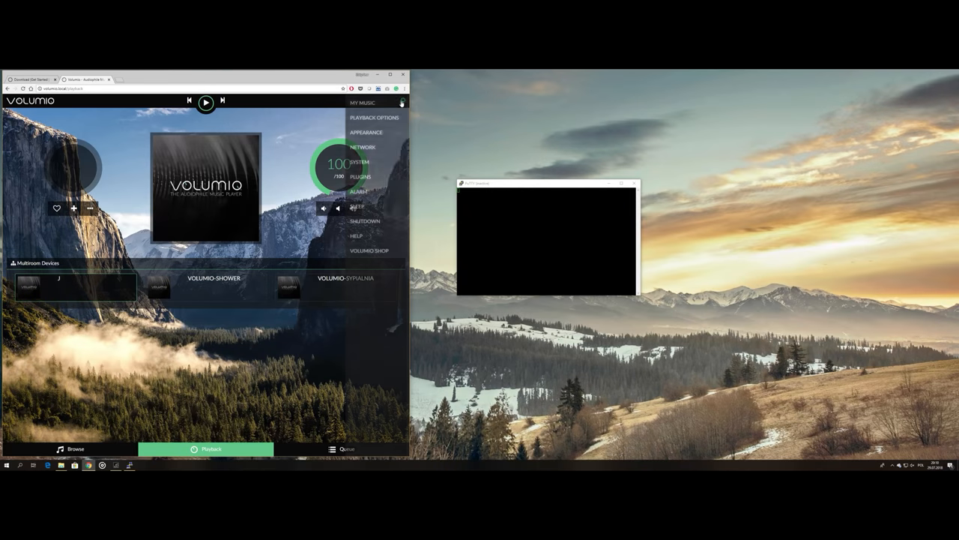
- Check Playback Options, then install the Touch Display Plugin from Search Plugins
click(374, 117)
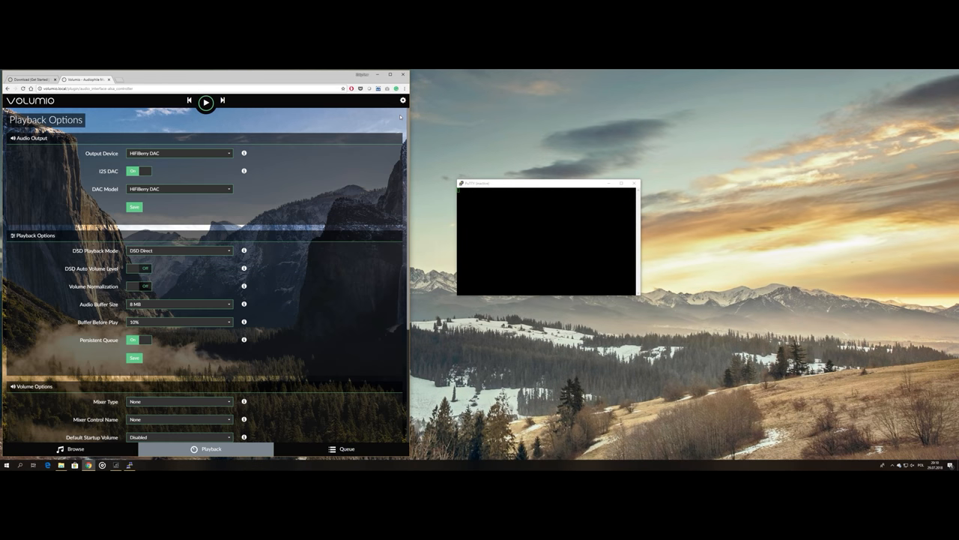
scroll(267, 252, down, 5)
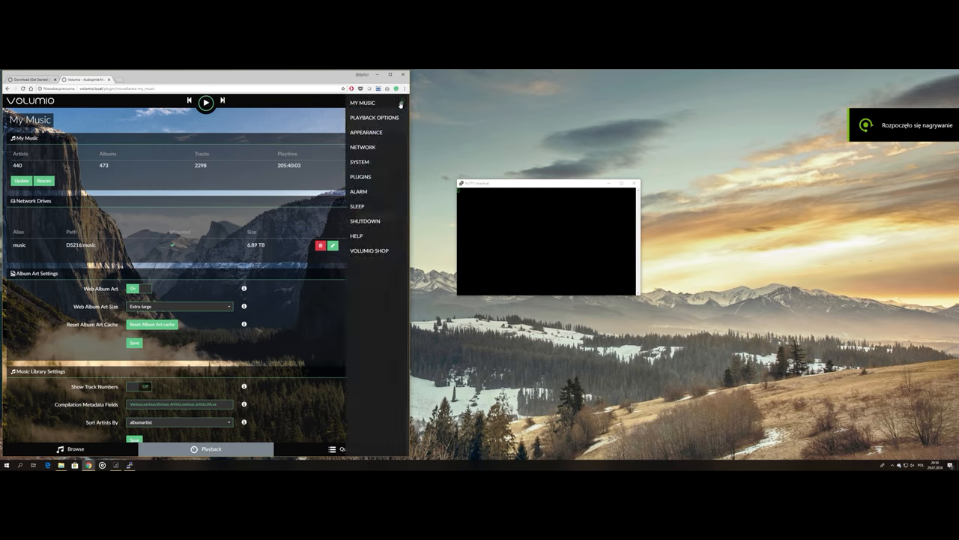
click(371, 176)
click(72, 155)
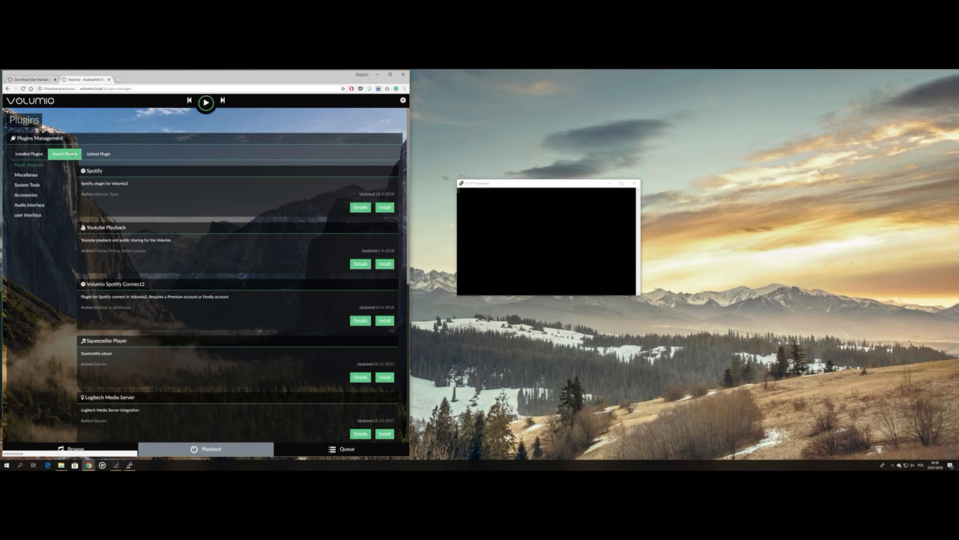
click(384, 207)
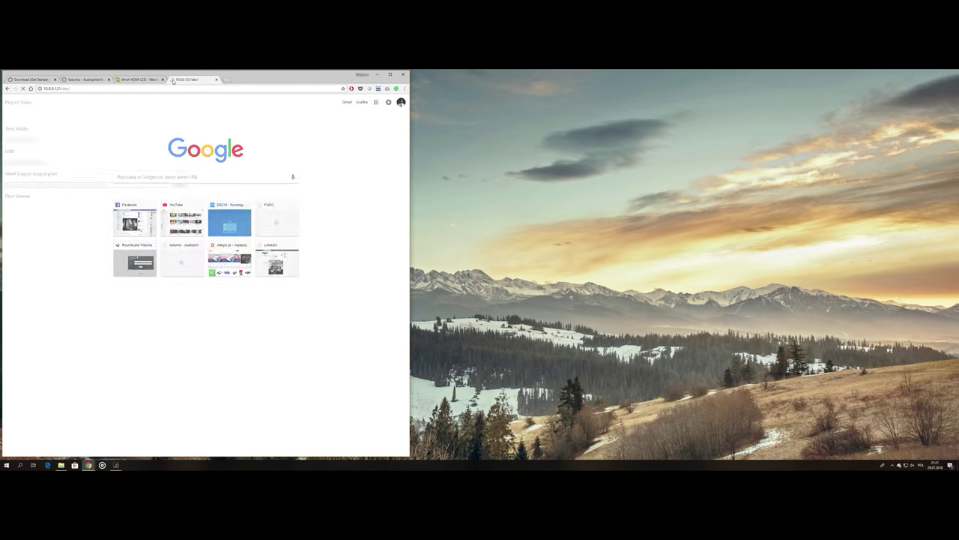
- Switch to the Waveshare 4inch HDMI LCD wiki tab
click(173, 80)
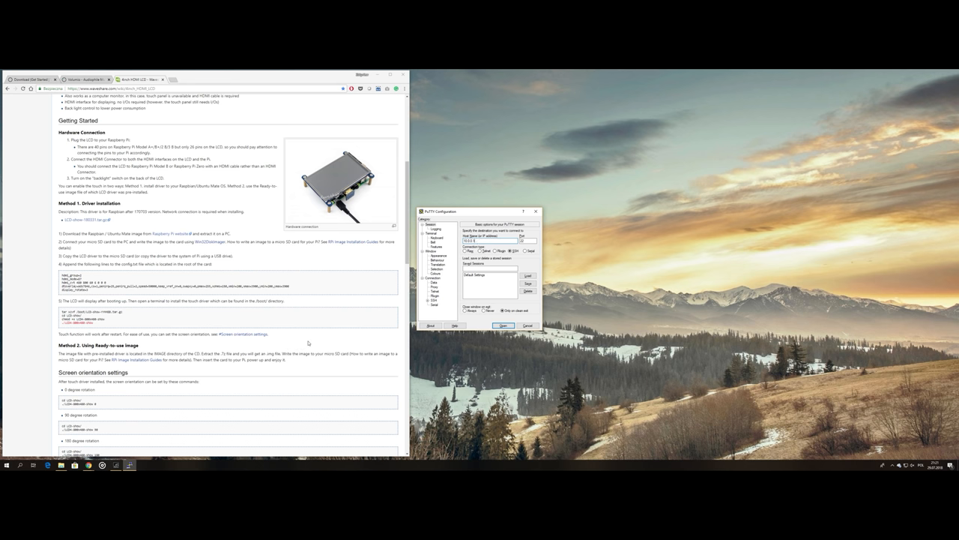
- SSH into the Pi, edit /boot/config.txt with the Waveshare LCD lines via sudo nano, and save
key(Return)
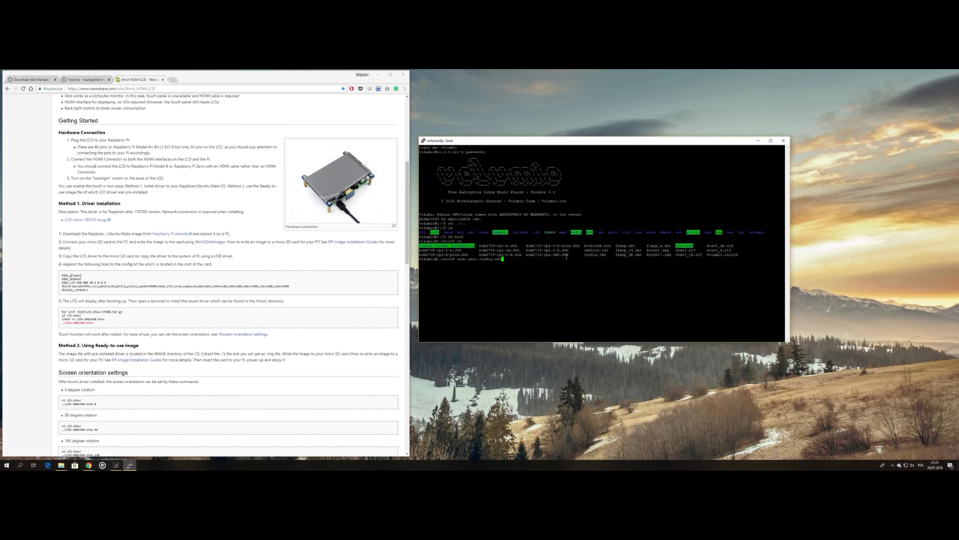
key(Return)
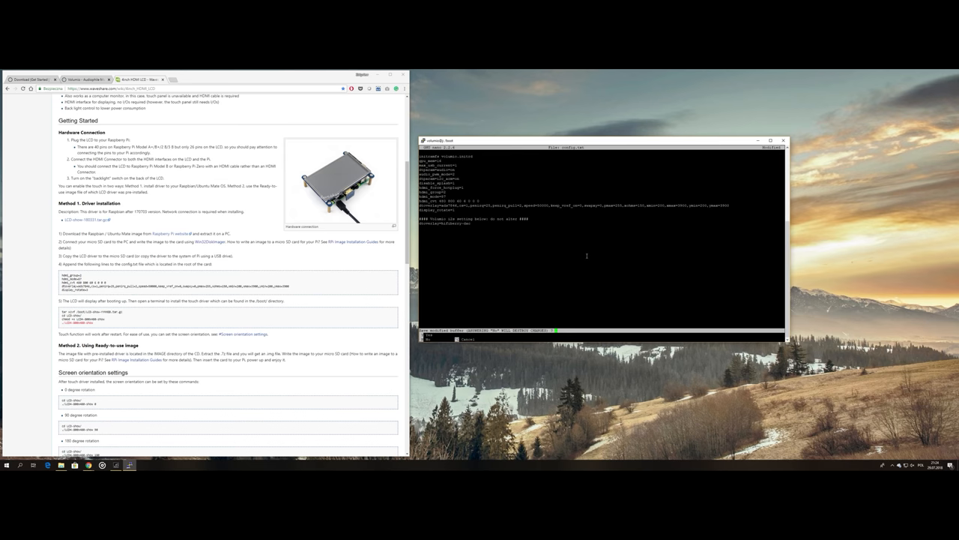
key(Return)
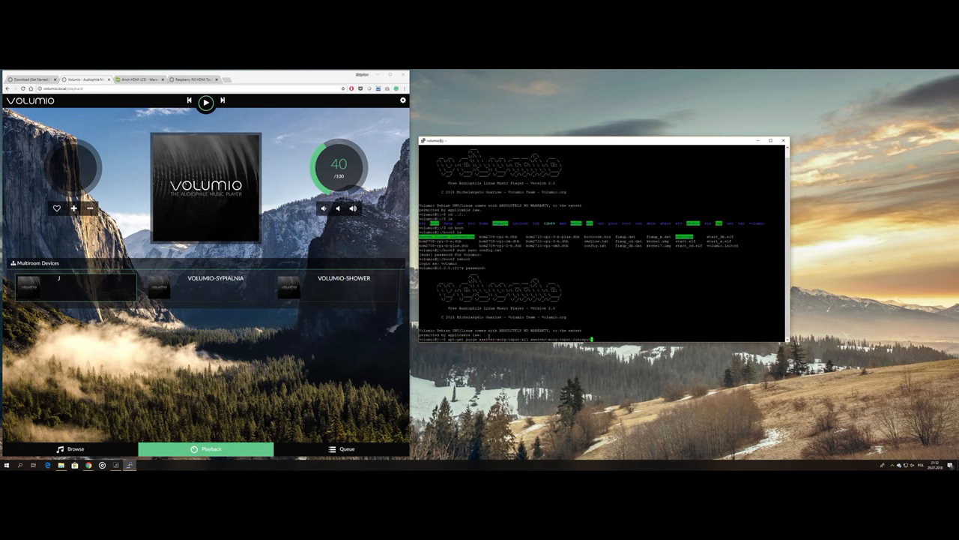
- Replace the touch driver with xserver-xorg-input-evdev and run DISPLAY=:0 xinput_calibrator
key(Return)
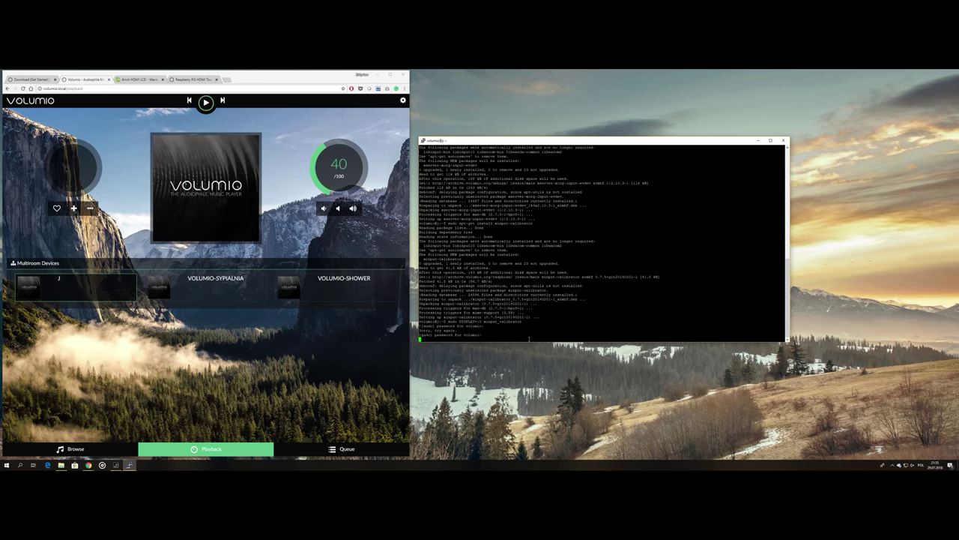
key(Return)
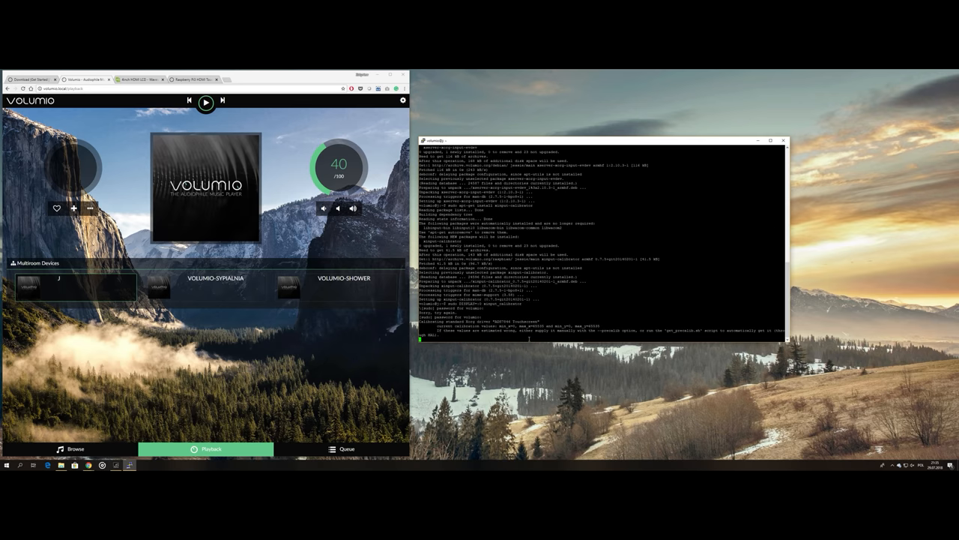